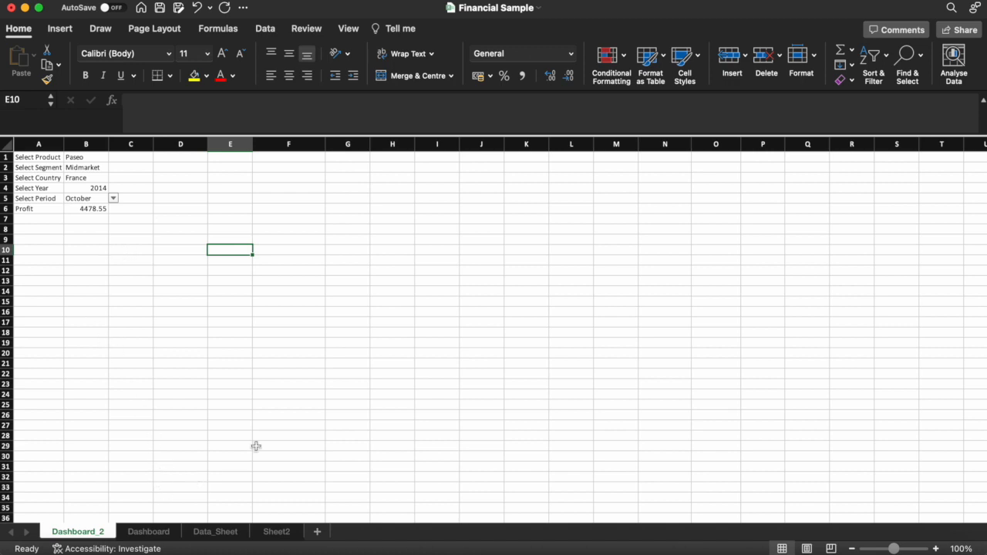
# Step: Examine the source data on Data_Sheet, then the product selection and the Profit formula in B6 on Dashboard_2
pyautogui.click(213, 531)
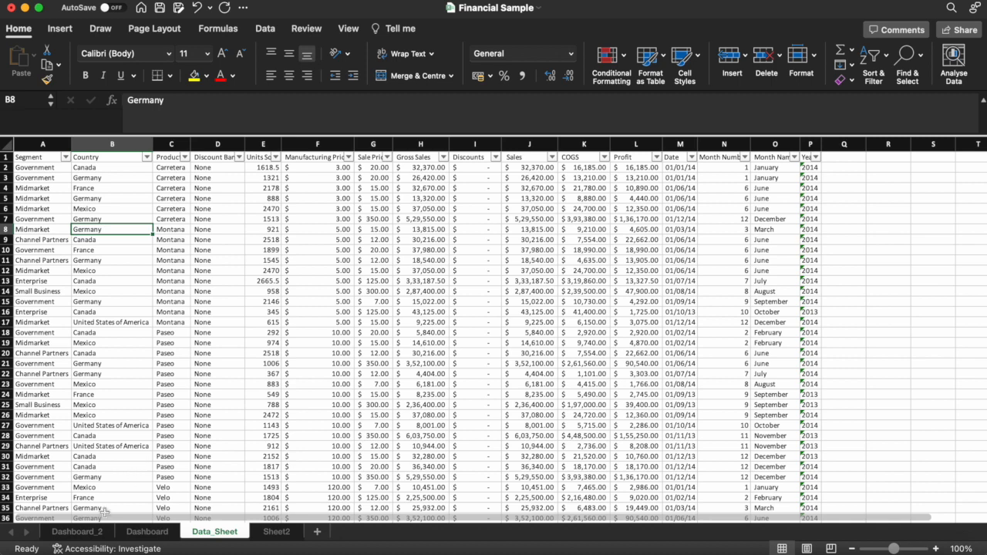
pyautogui.click(77, 531)
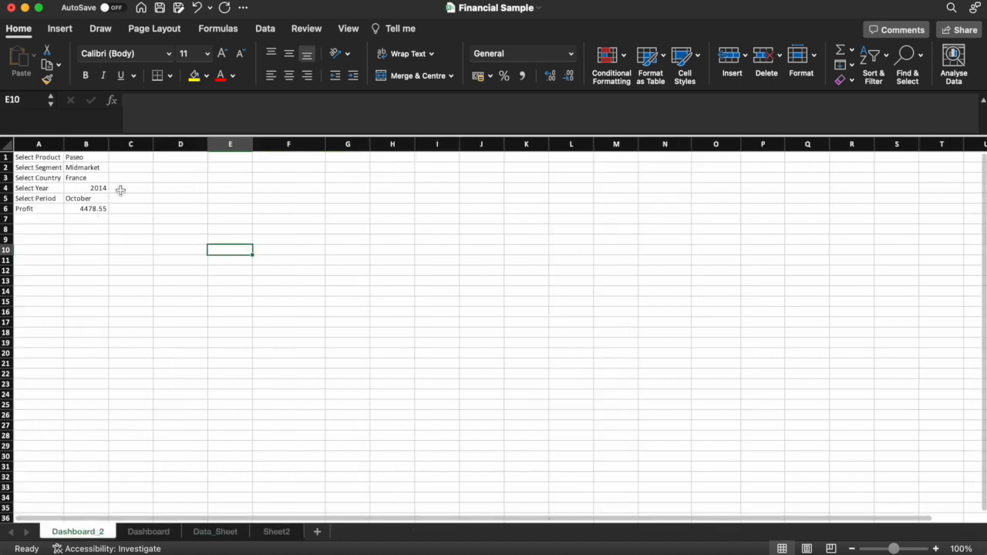
pyautogui.click(97, 157)
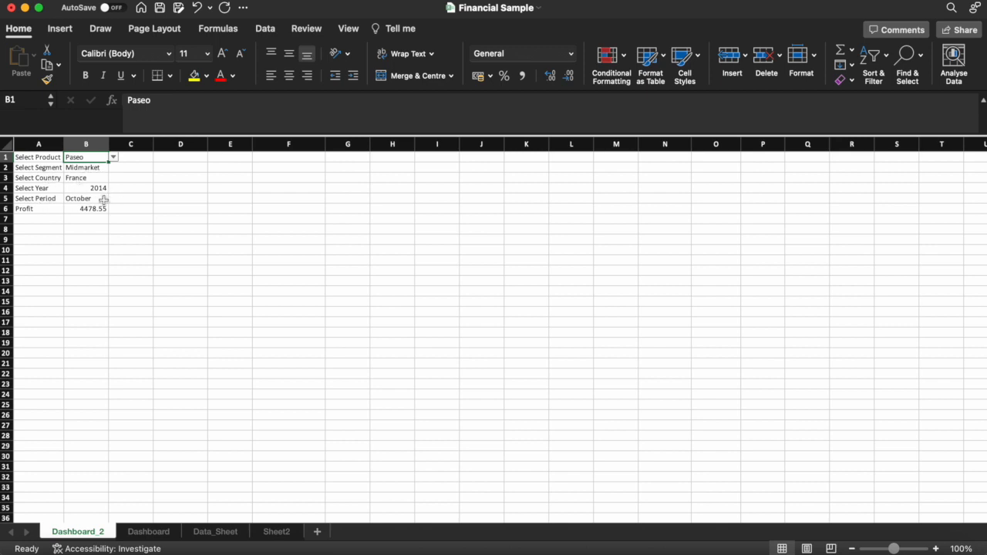
pyautogui.click(78, 209)
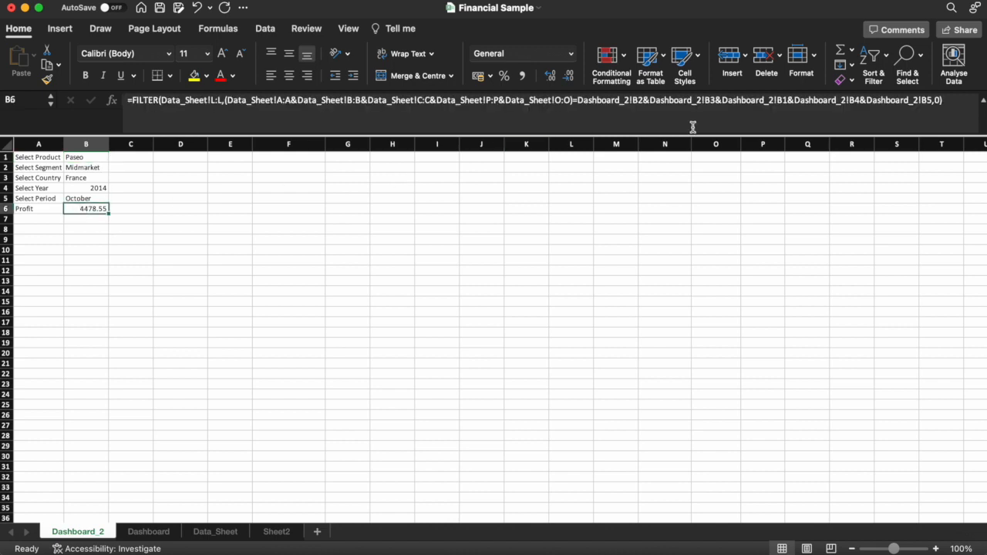
pyautogui.click(966, 95)
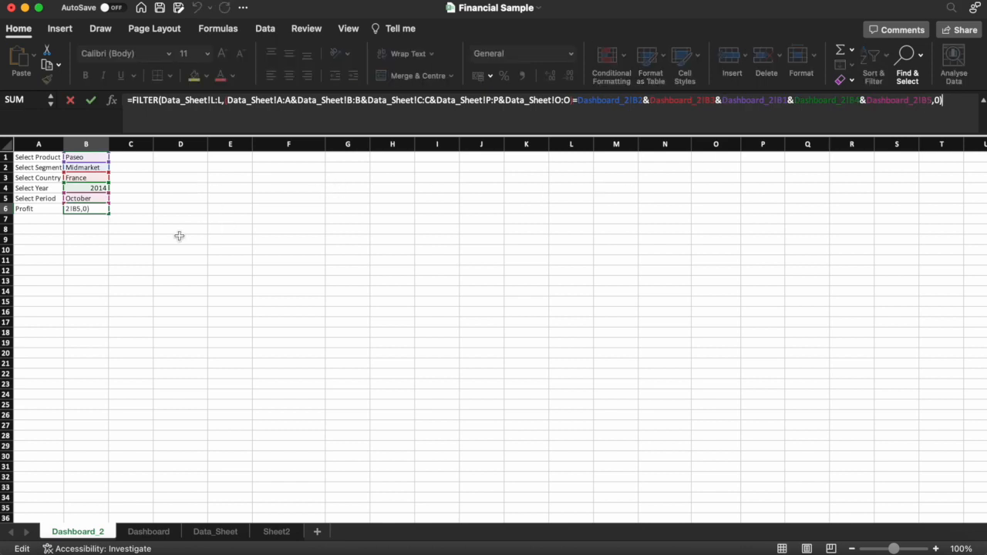
pyautogui.press('Return')
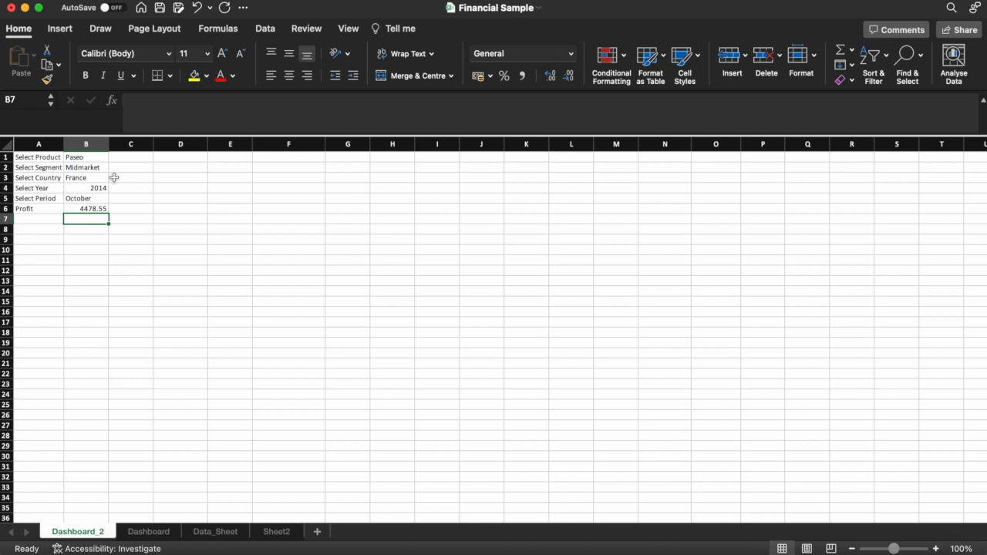
# Step: Set the product selection in B1 to Carretera and the segment selection in B2 to Government
pyautogui.click(97, 158)
pyautogui.click(112, 158)
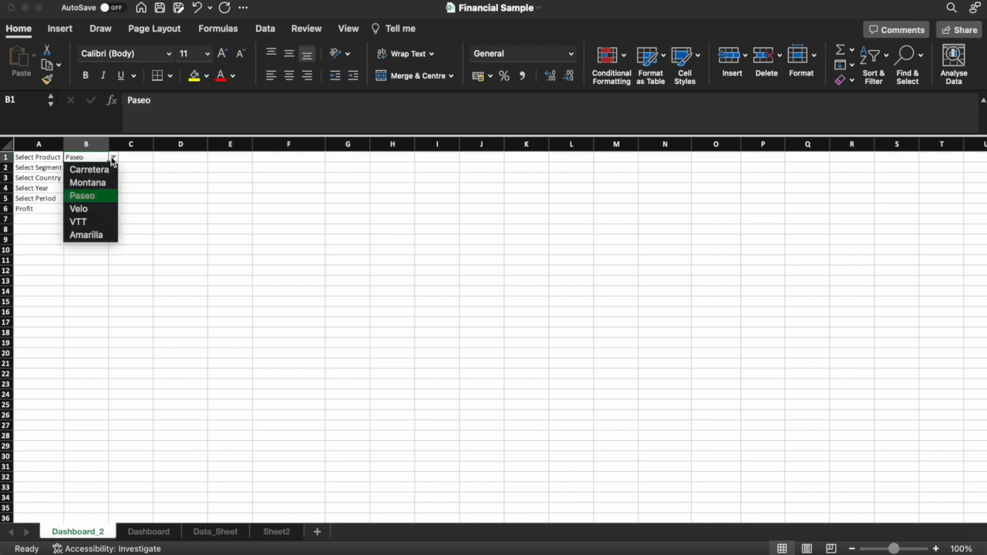
pyautogui.click(99, 167)
pyautogui.click(94, 167)
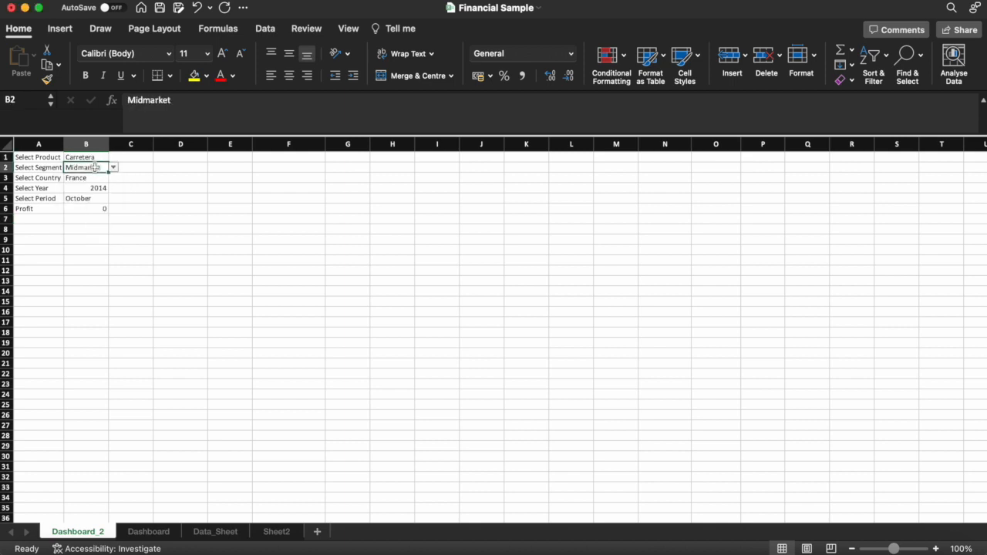
pyautogui.click(113, 167)
pyautogui.click(110, 182)
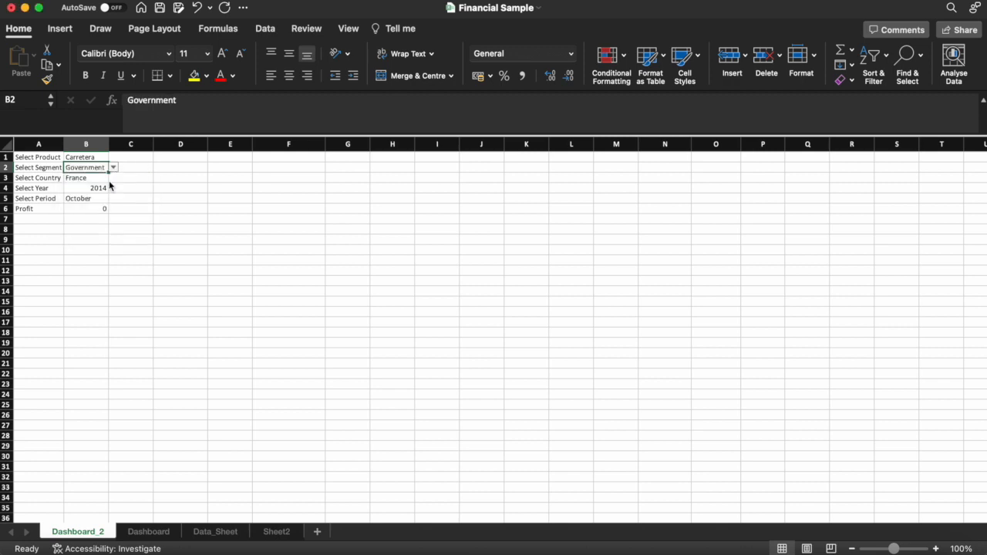
# Step: Set the country selection in B3 to Germany and the period selection in B5 to January
pyautogui.click(92, 178)
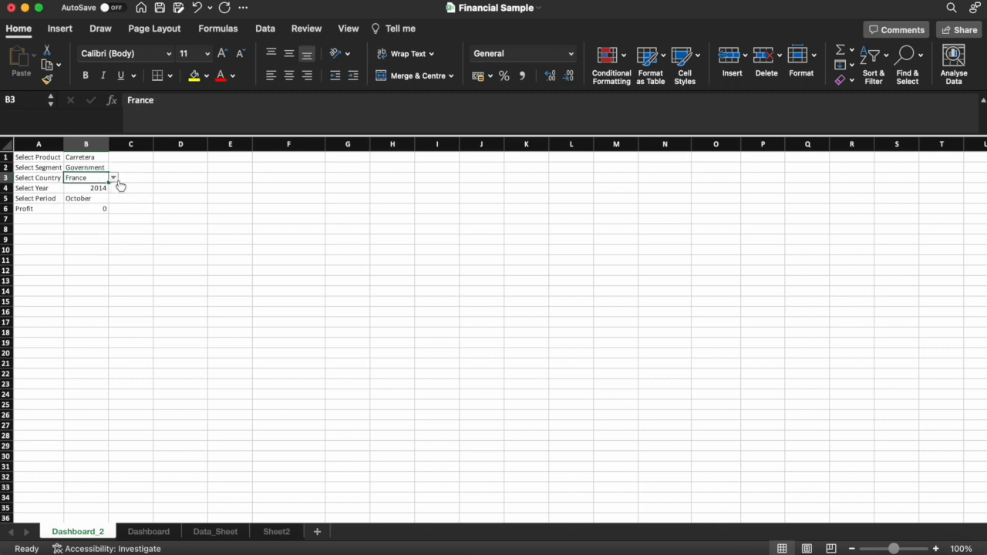
pyautogui.click(113, 178)
pyautogui.click(106, 202)
pyautogui.click(102, 199)
pyautogui.click(113, 199)
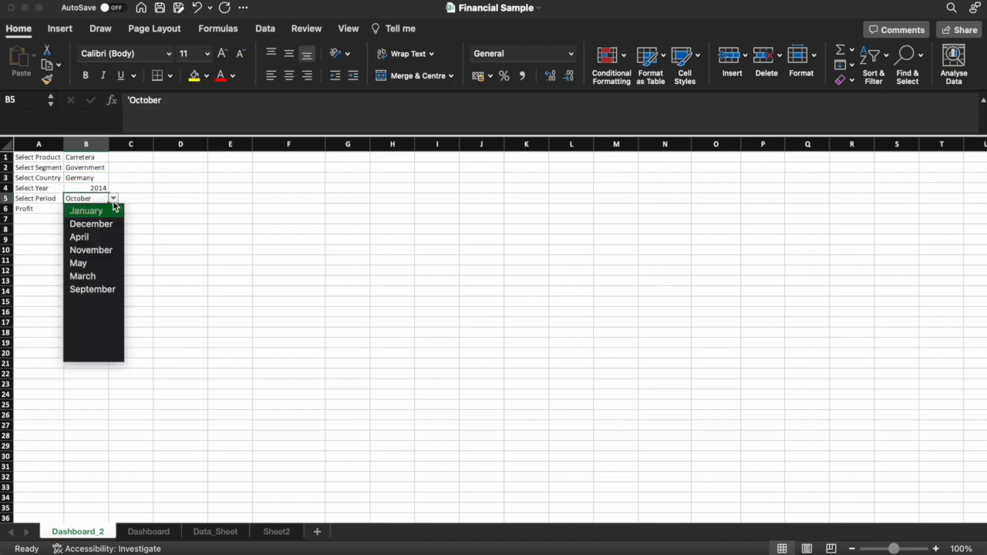
pyautogui.click(101, 213)
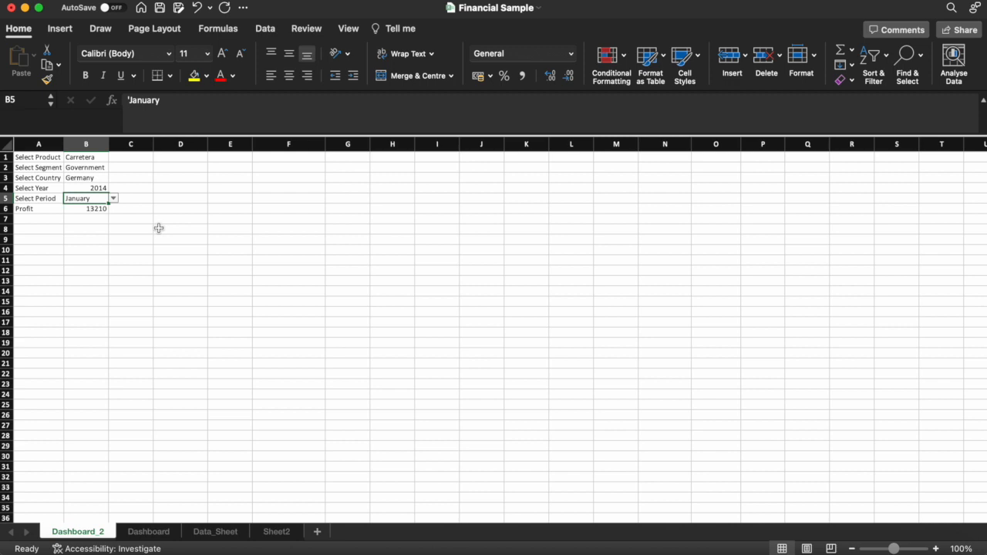
# Step: Replace the Profit formula in B6 with a new FILTER function, using the Profit column Data_Sheet!L:L as its array
pyautogui.click(100, 208)
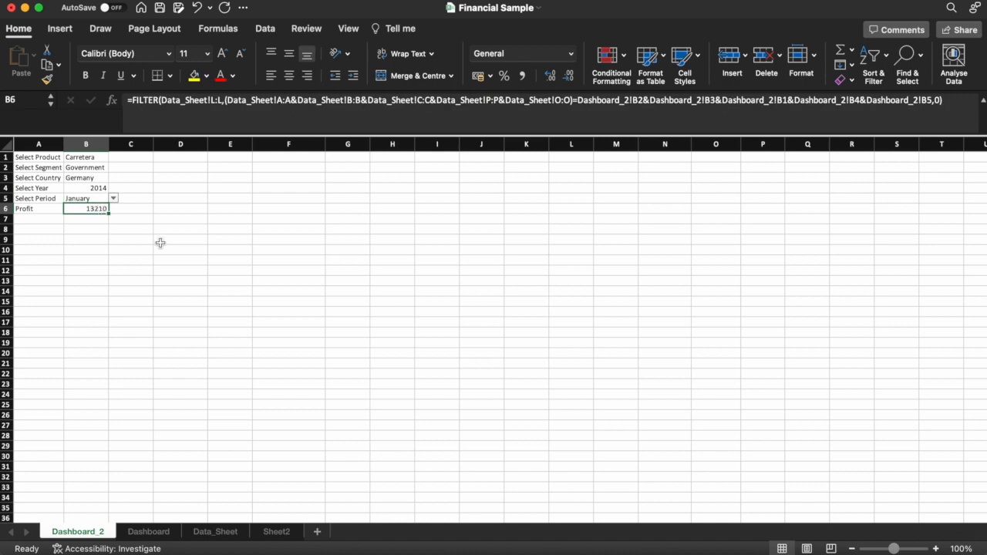
pyautogui.press('Delete')
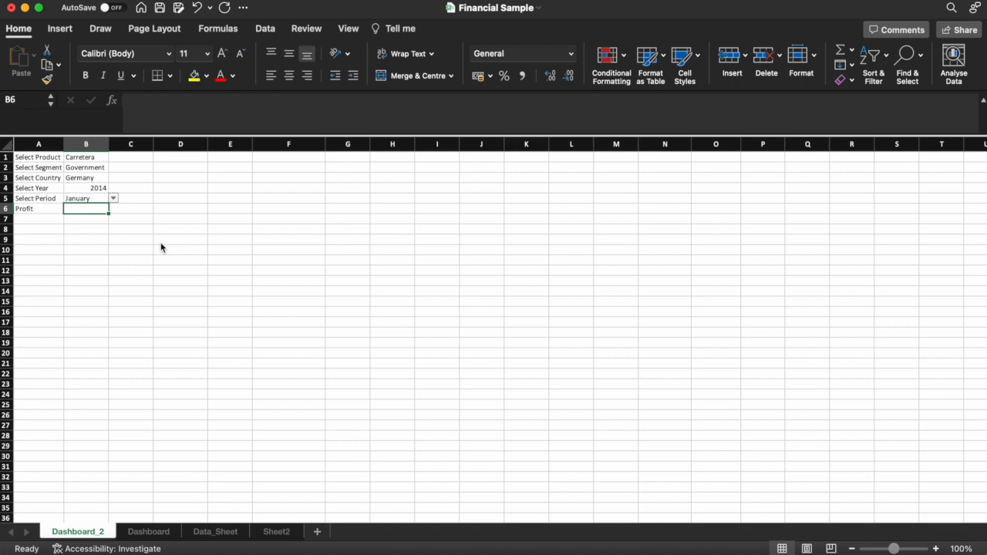
pyautogui.write('=filter')
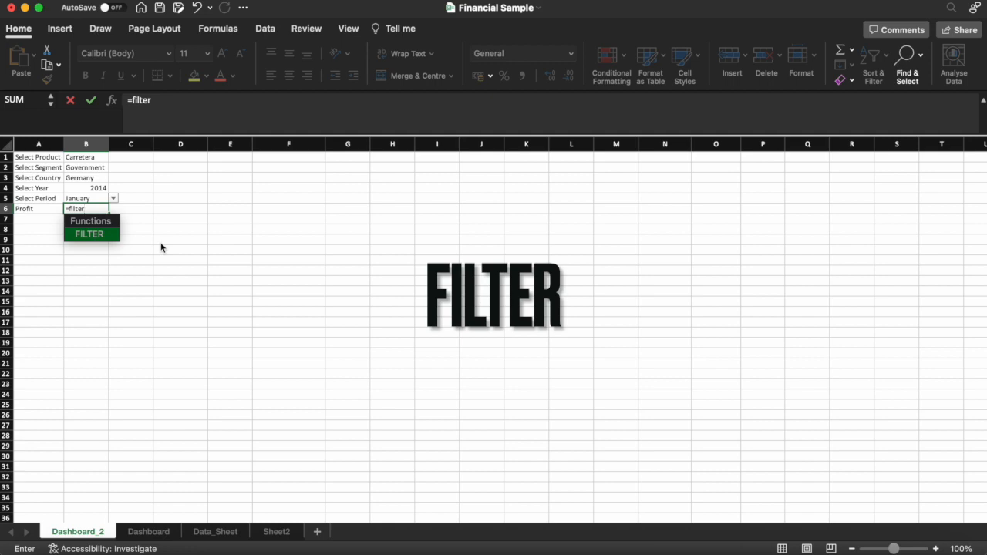
pyautogui.write('(')
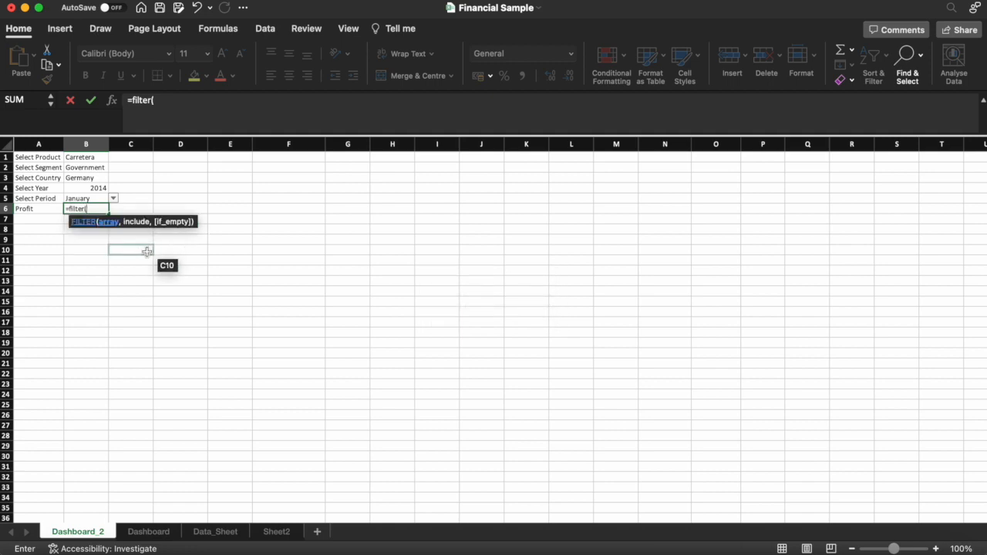
pyautogui.click(220, 532)
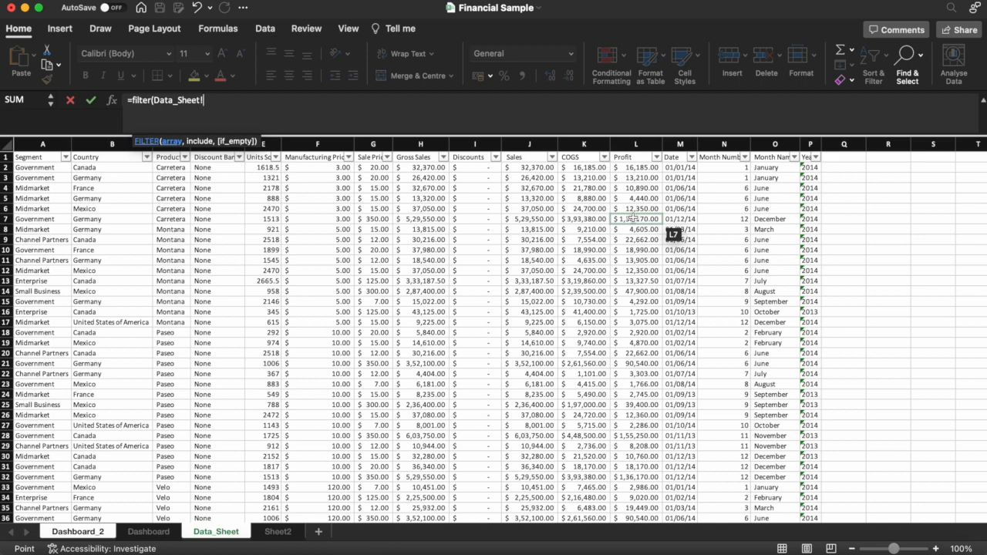
pyautogui.click(646, 150)
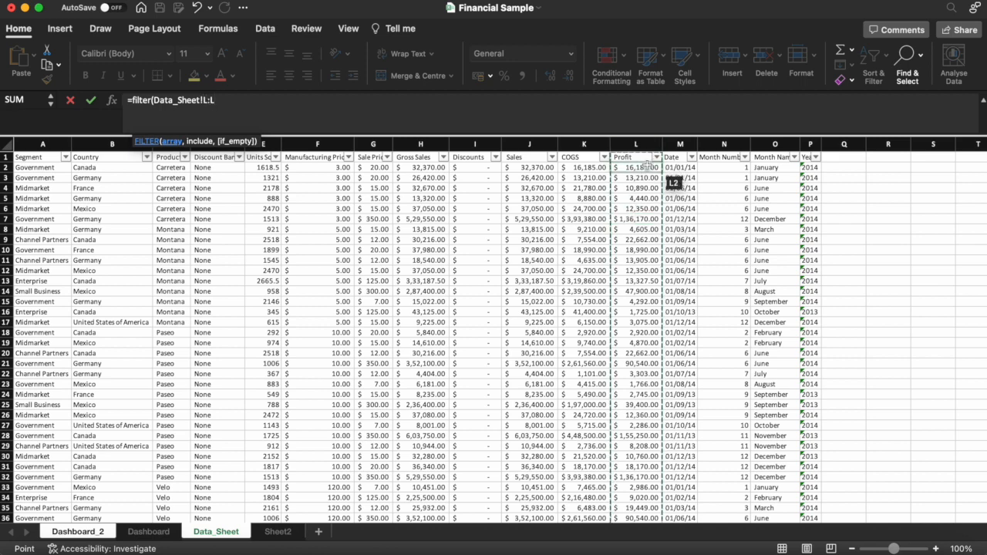
# Step: Build the include argument in parentheses by joining Data_Sheet columns A:A, B:B, C:C and O:O with &
pyautogui.write(',(')
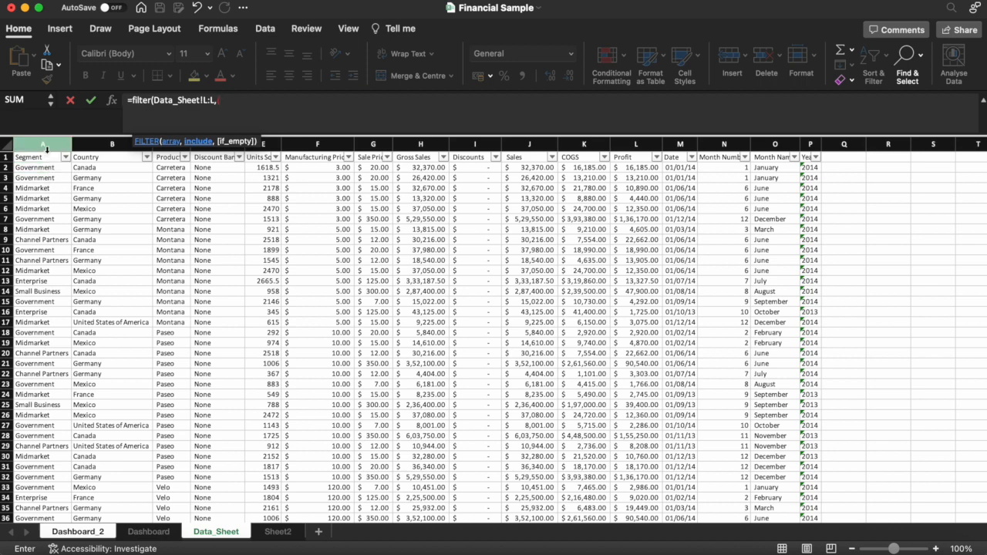
pyautogui.click(45, 148)
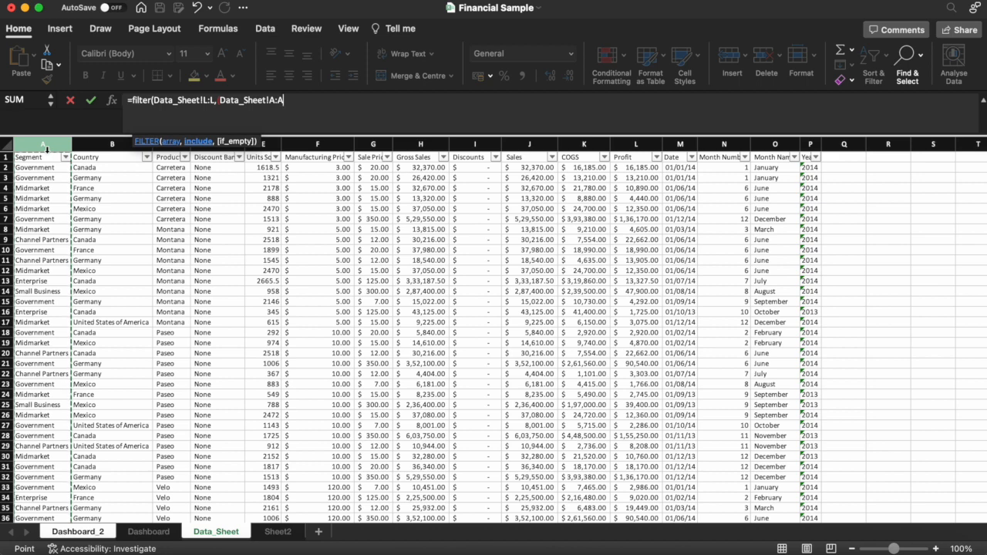
pyautogui.write('&')
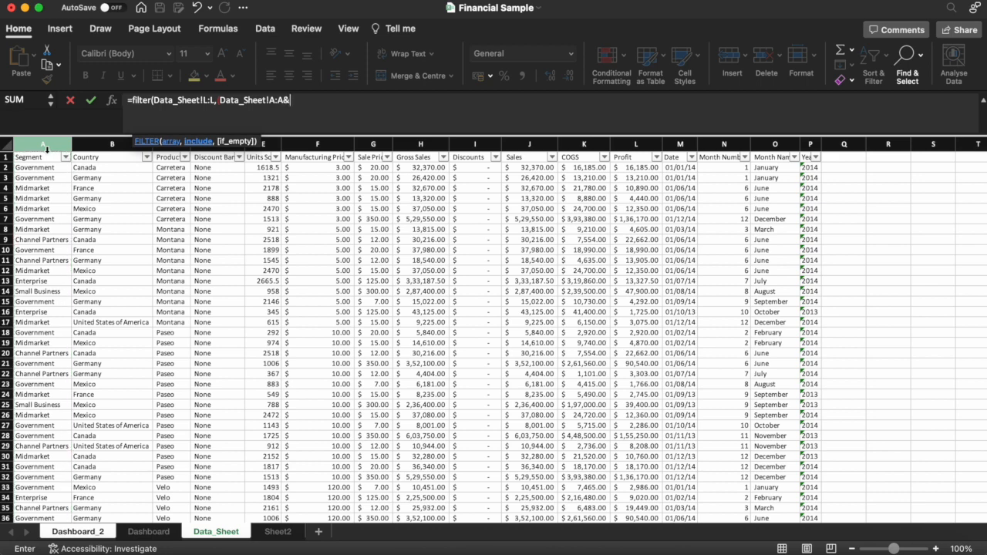
pyautogui.click(98, 146)
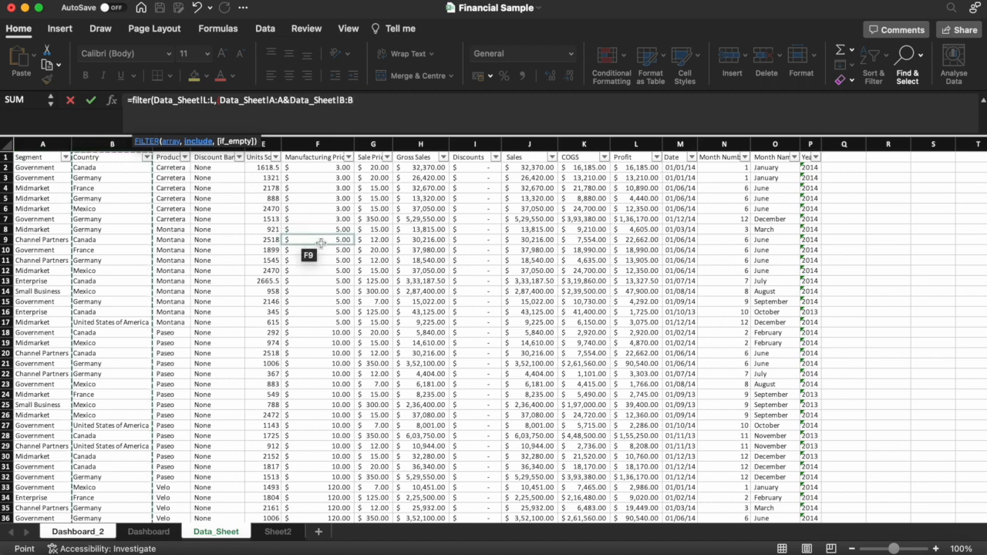
pyautogui.write('&')
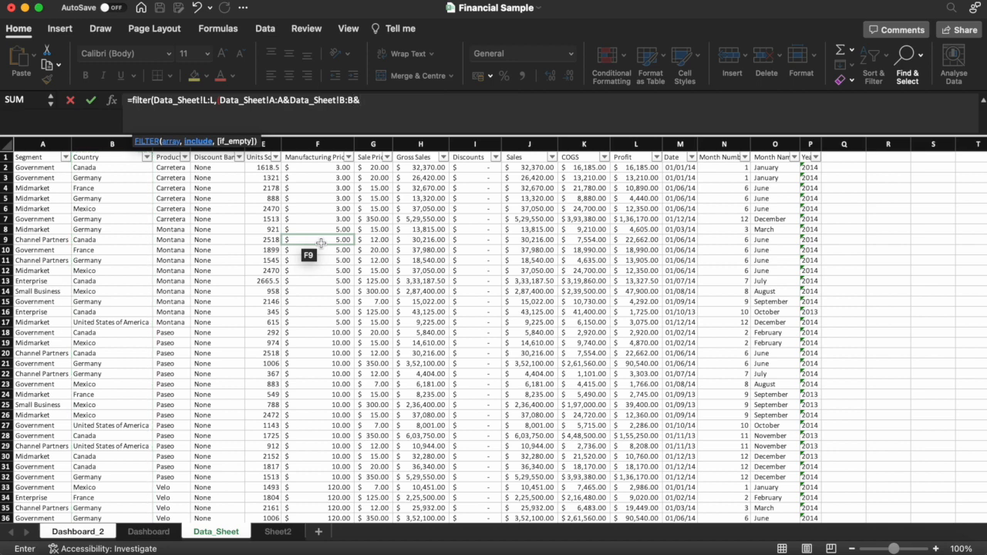
pyautogui.click(173, 144)
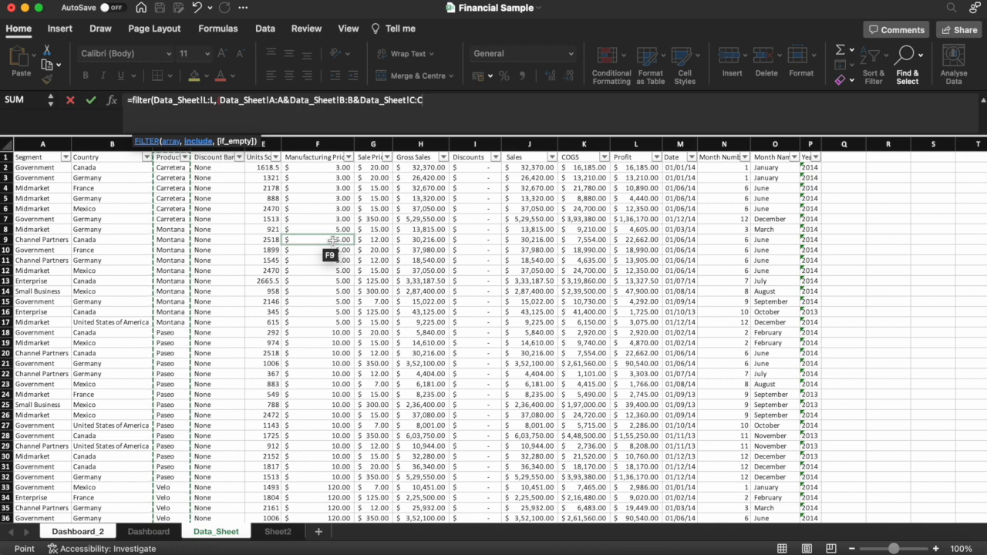
pyautogui.write('&')
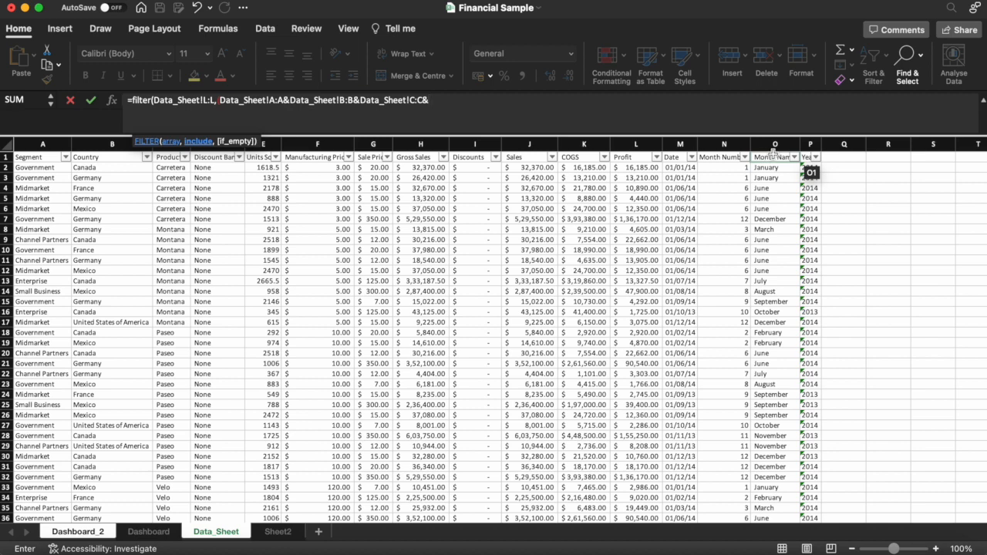
pyautogui.click(774, 145)
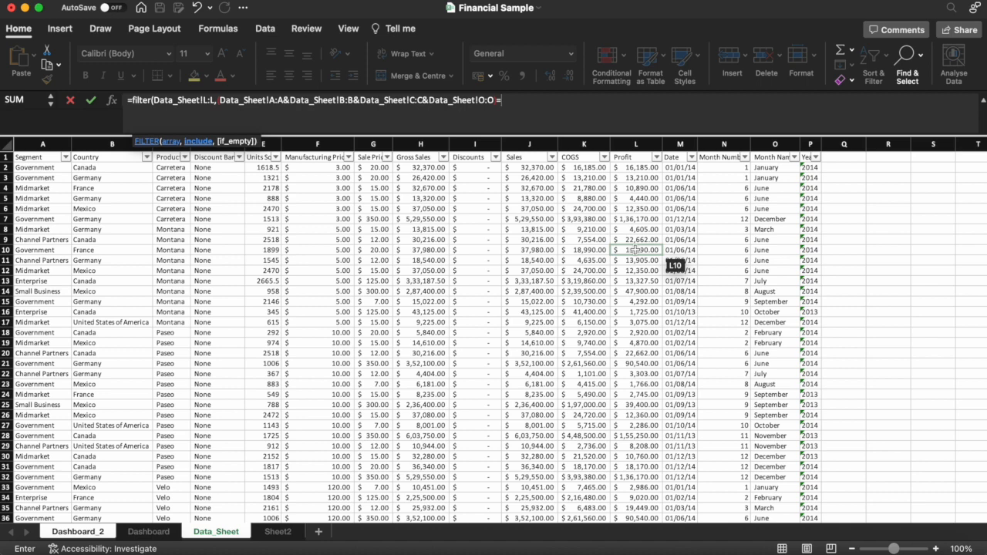
# Step: Compare the joined columns with the segment selection Dashboard_2!B2, followed by & for further criteria
pyautogui.click(78, 532)
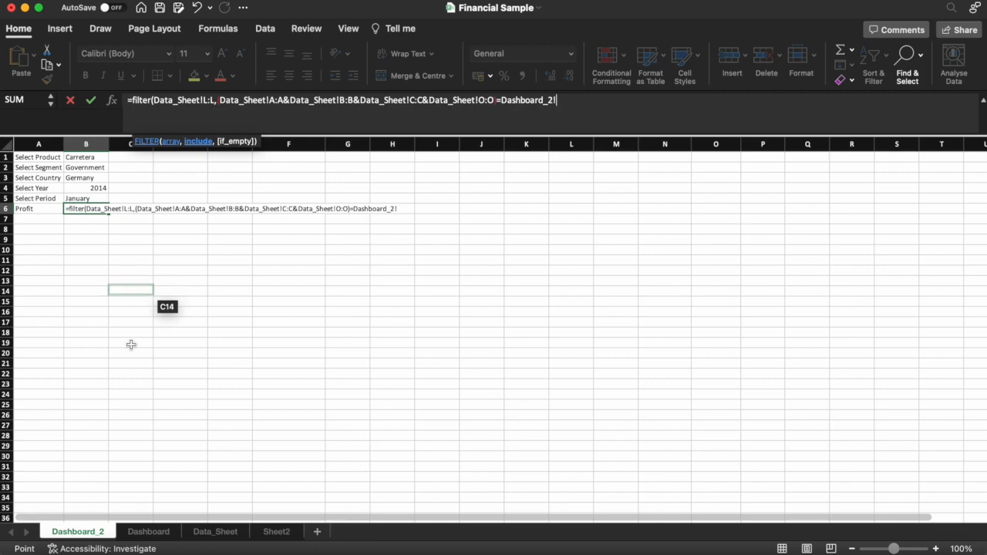
pyautogui.click(224, 532)
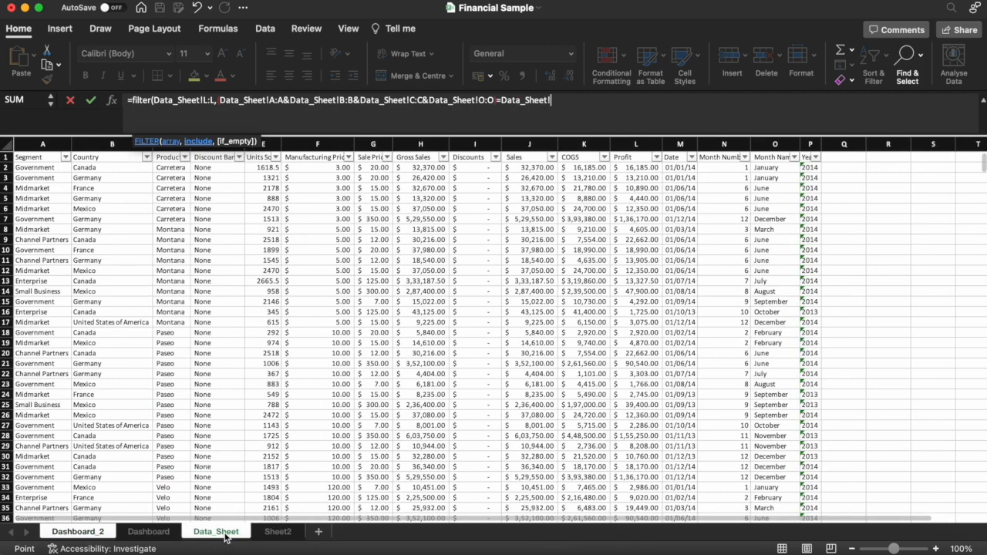
pyautogui.click(100, 535)
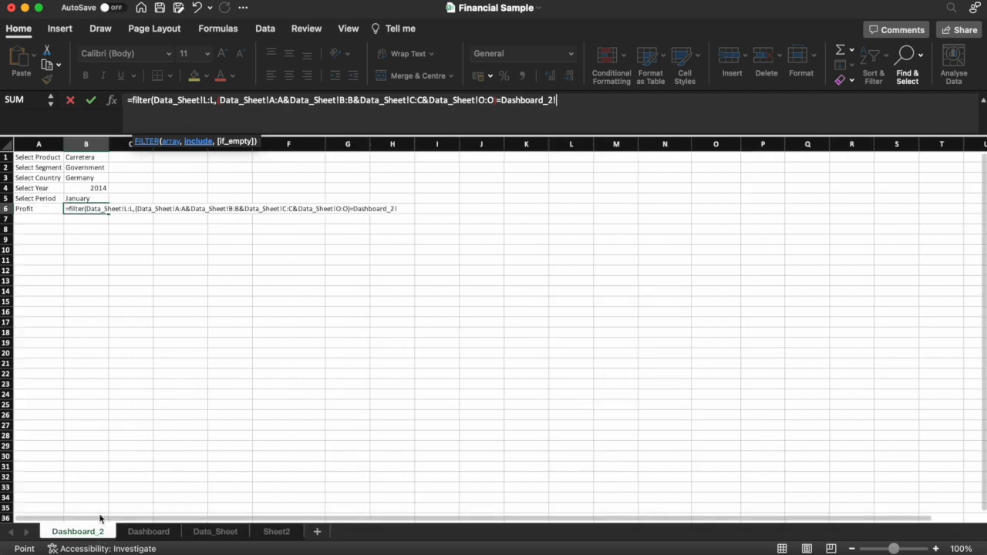
pyautogui.click(85, 168)
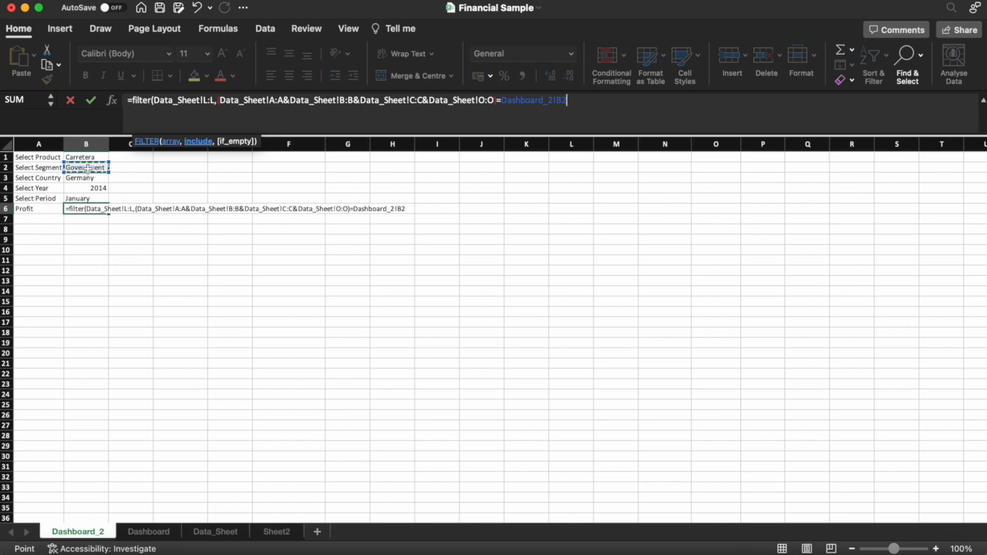
pyautogui.write('&')
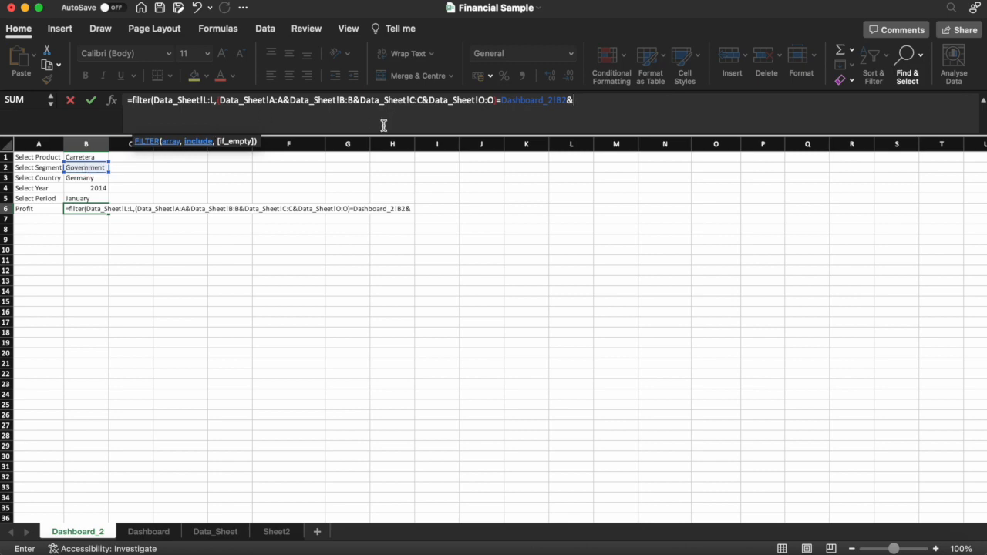
# Step: Open a parenthesis before Dashboard_2!B2 in the comparison side and join the country selection Dashboard_2!B3 to it with &
pyautogui.click(502, 101)
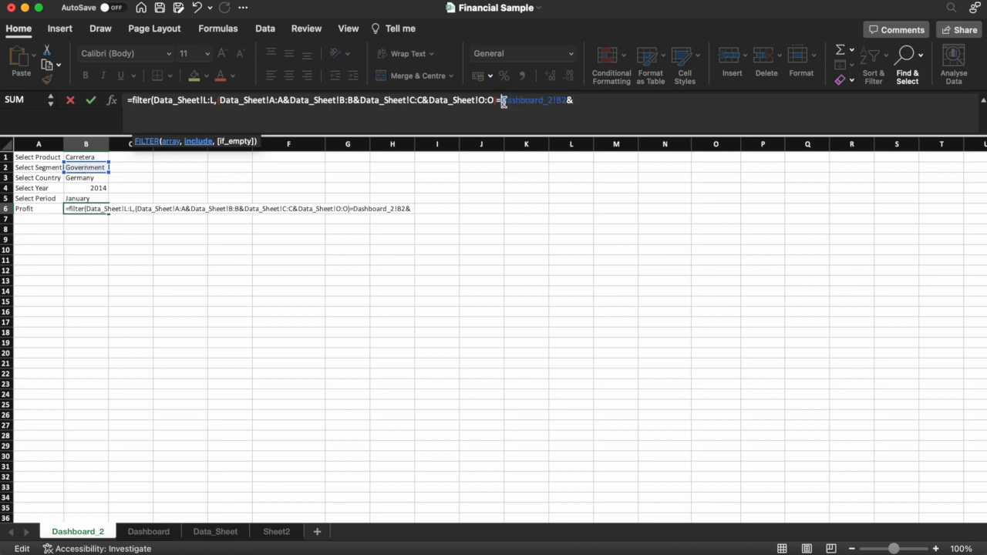
pyautogui.write('(')
pyautogui.click(204, 532)
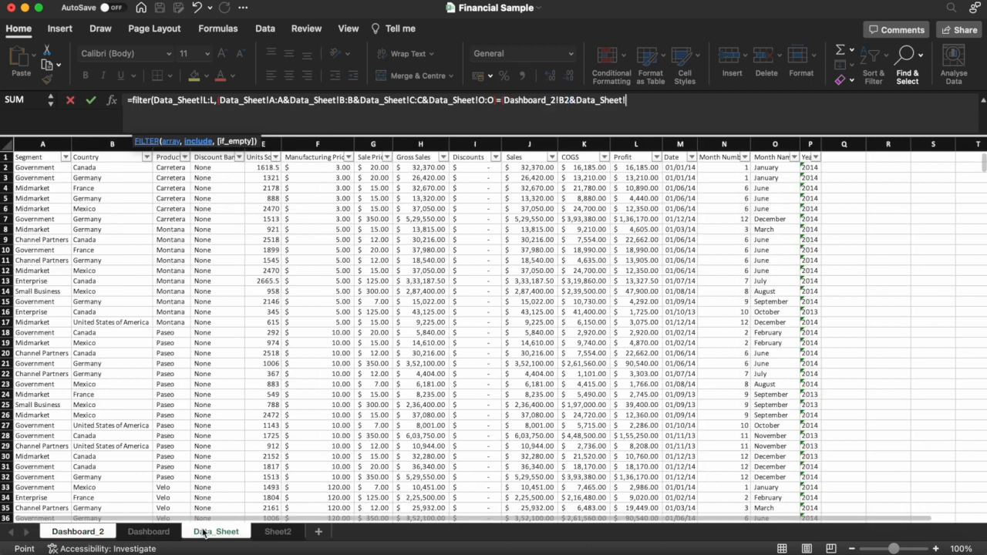
pyautogui.click(100, 532)
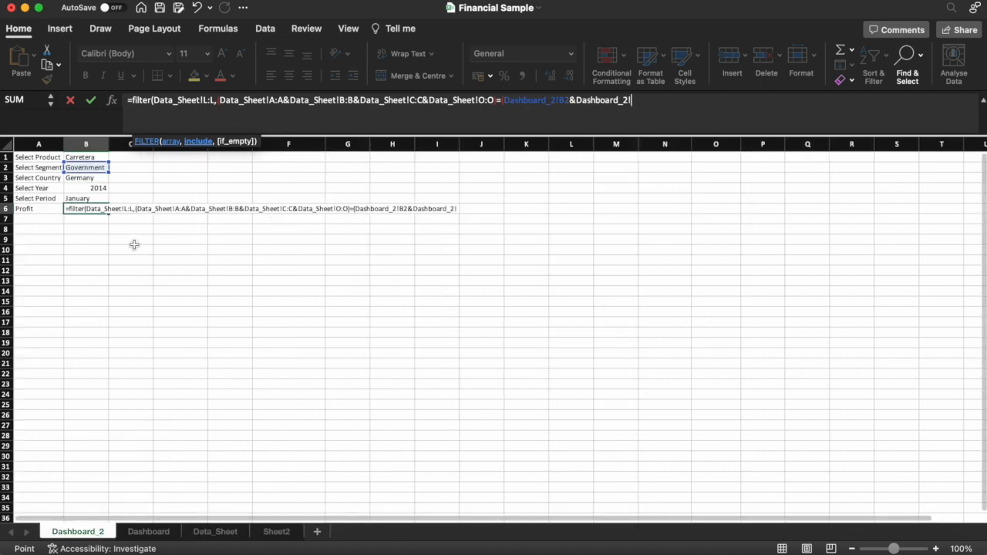
pyautogui.click(83, 179)
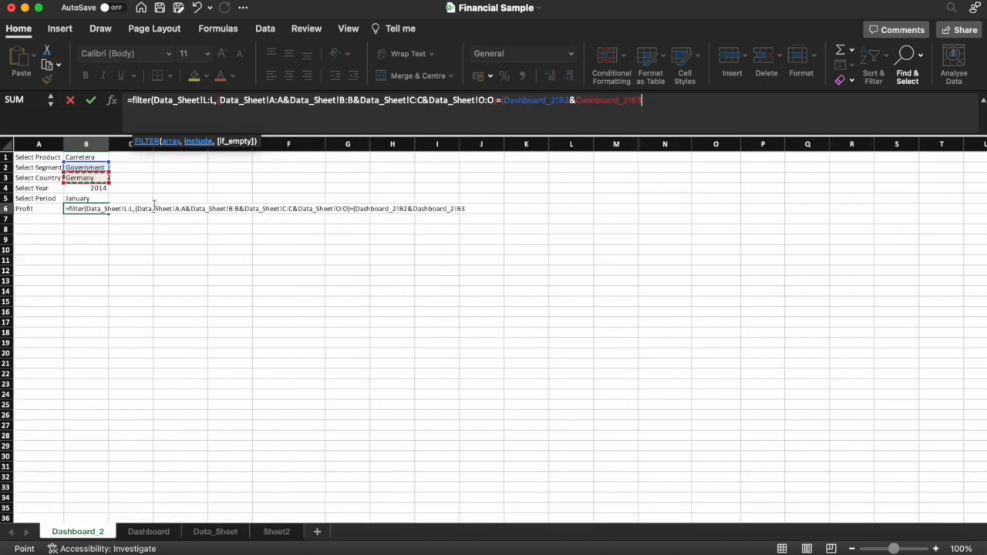
# Step: Join the product selection Dashboard_2!B1 and the period selection Dashboard_2!B5 with &, and close the criteria parentheses
pyautogui.write('&')
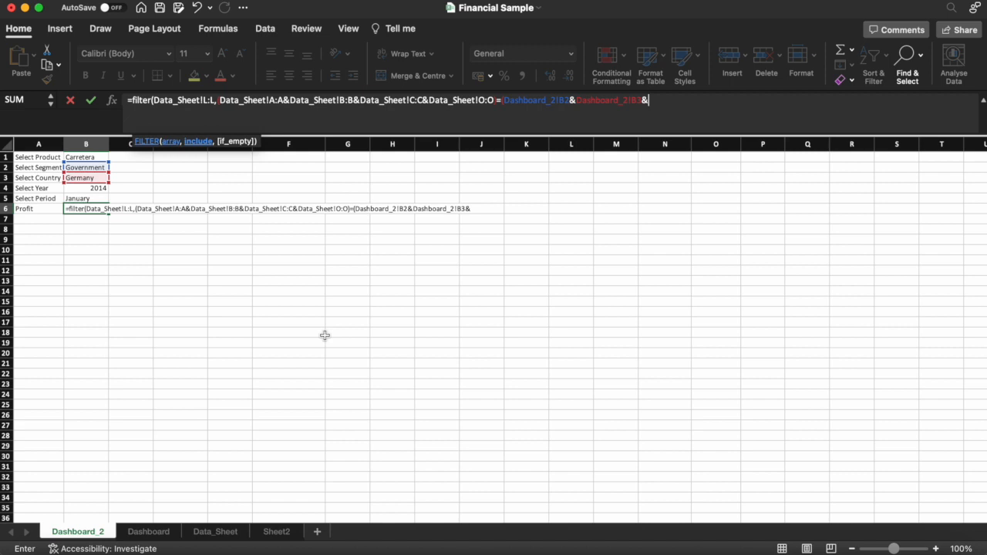
pyautogui.click(81, 158)
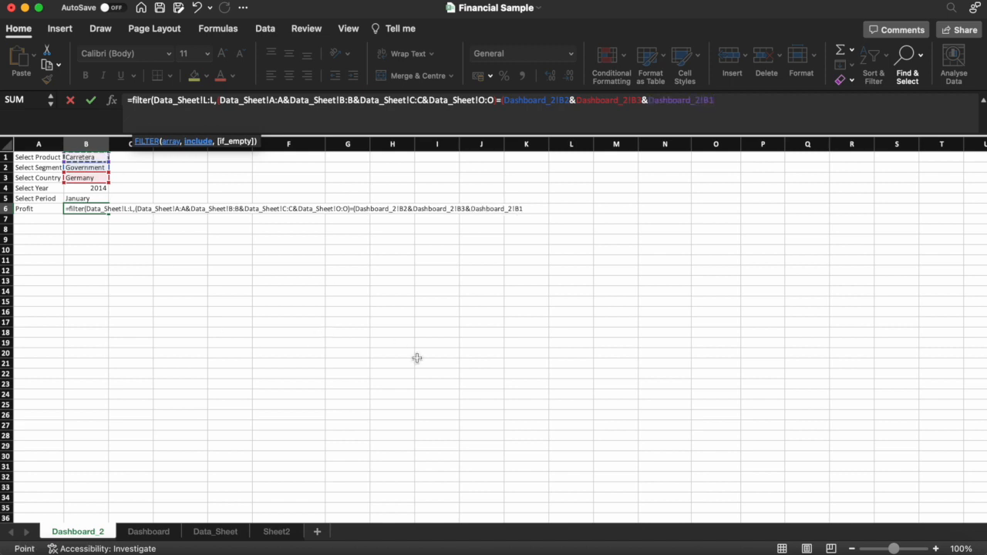
pyautogui.write('&')
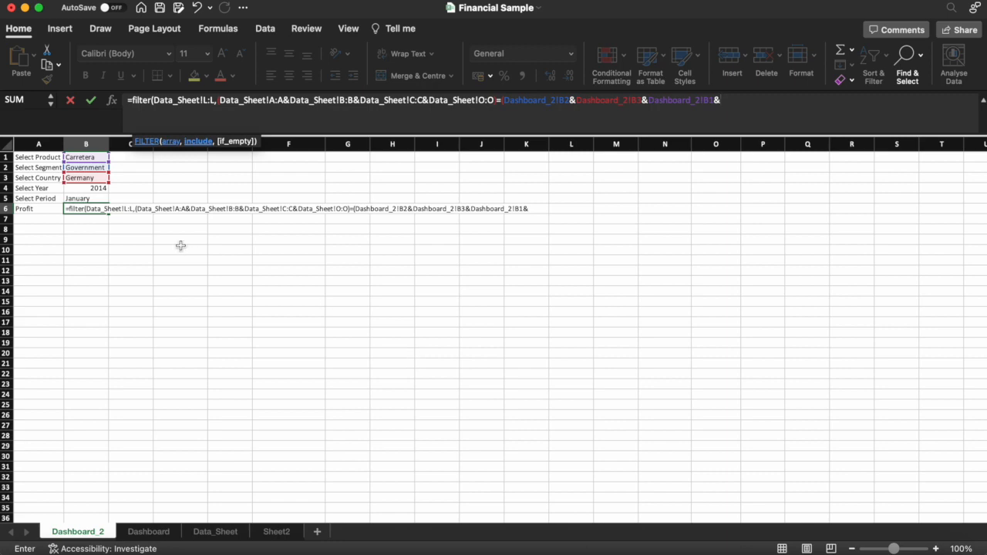
pyautogui.click(82, 198)
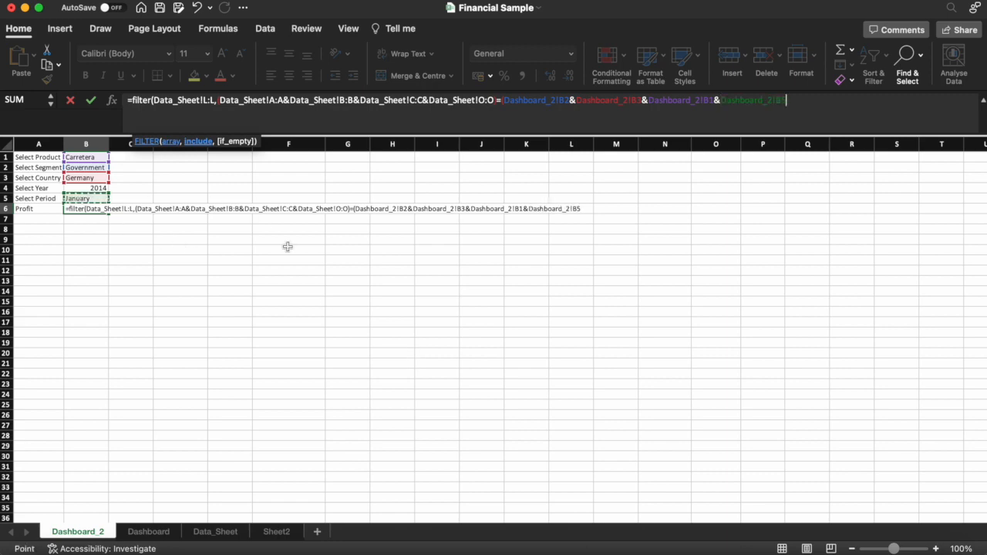
pyautogui.write(')')
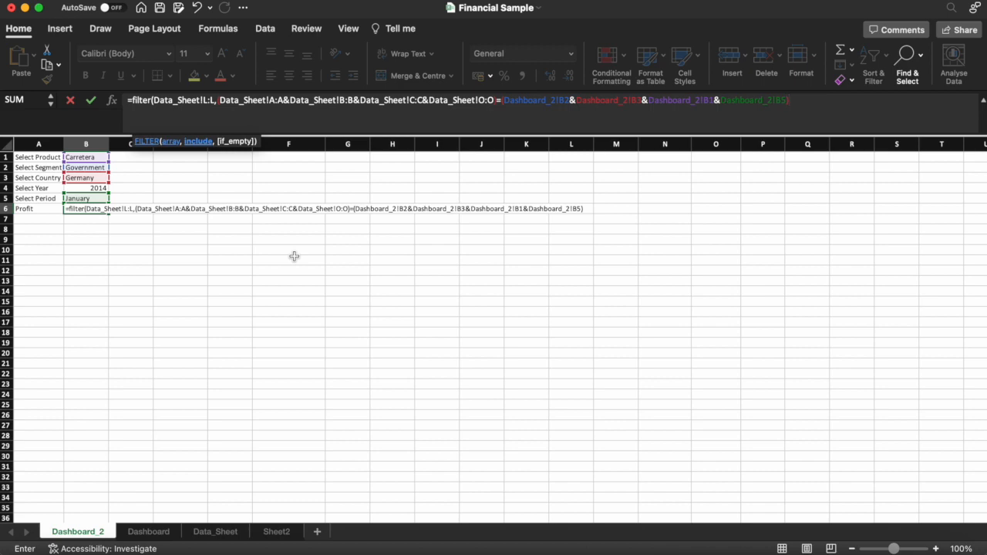
# Step: Set the if_empty argument to 0, close the FILTER function and enter the formula in B6
pyautogui.write(',0')
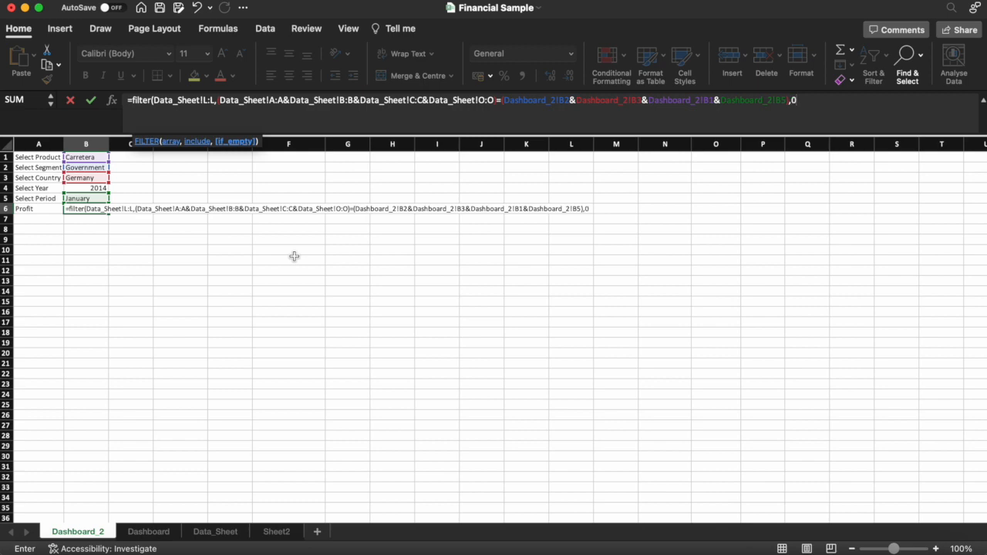
pyautogui.write(')')
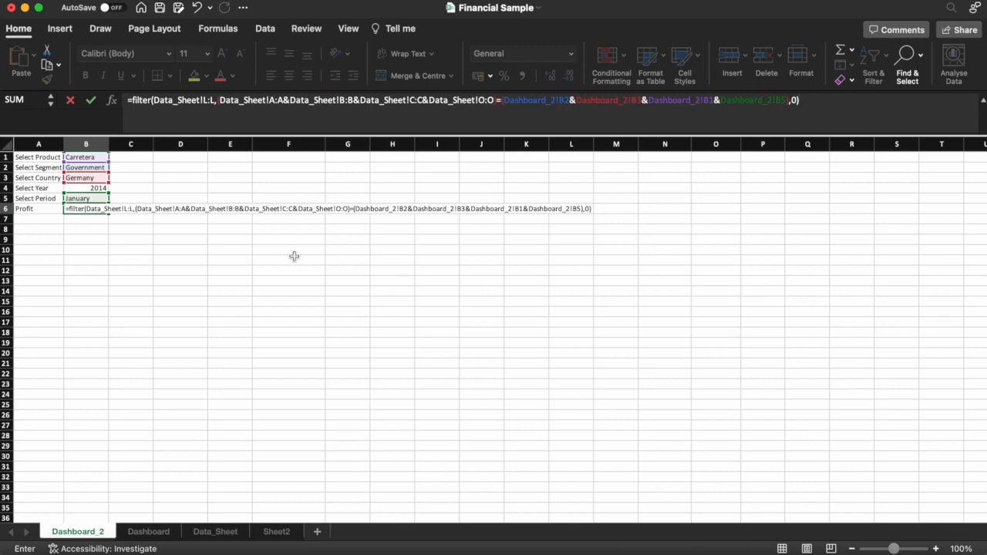
pyautogui.press('Return')
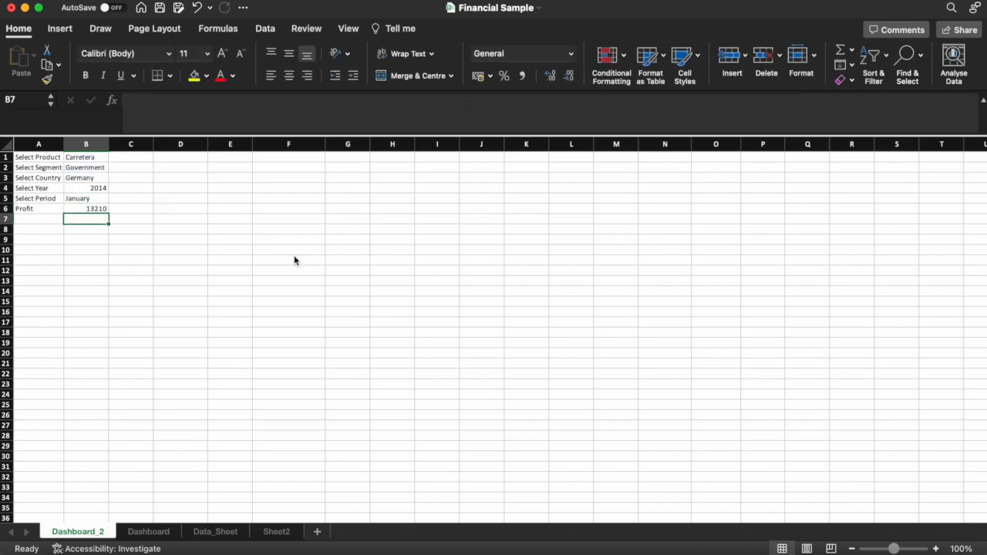
pyautogui.click(82, 207)
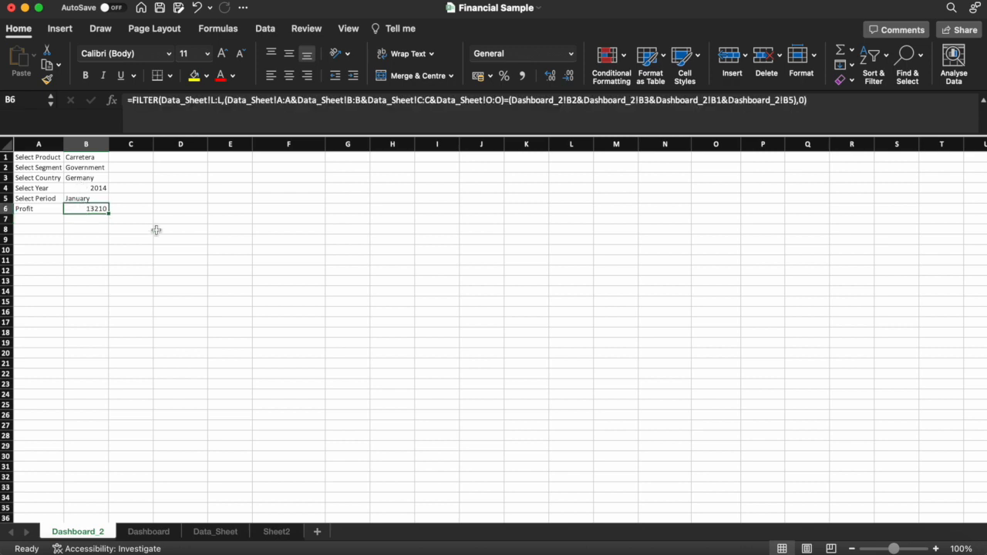
# Step: Set the product selection in B1 to Montana and the segment selection in B2 to Midmarket
pyautogui.click(100, 158)
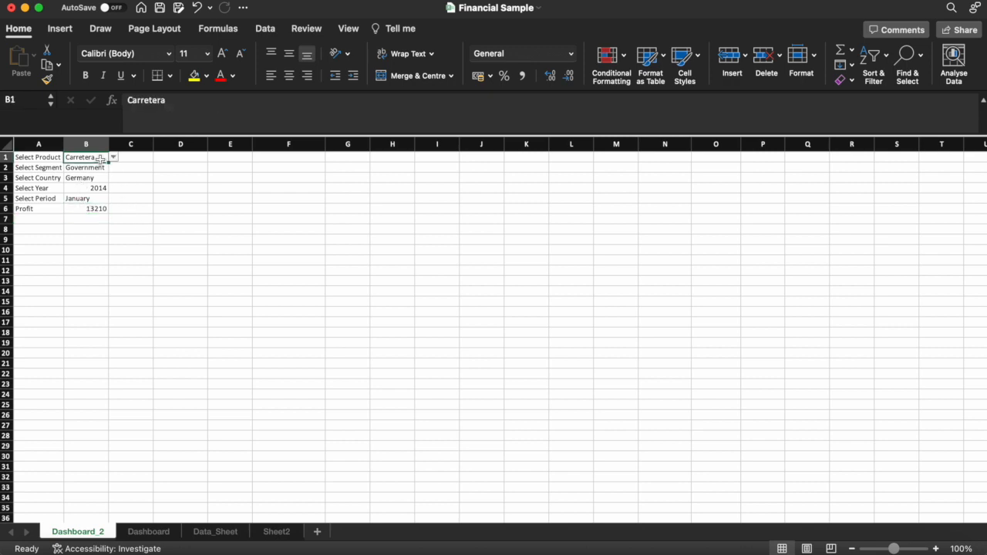
pyautogui.click(114, 158)
pyautogui.click(99, 183)
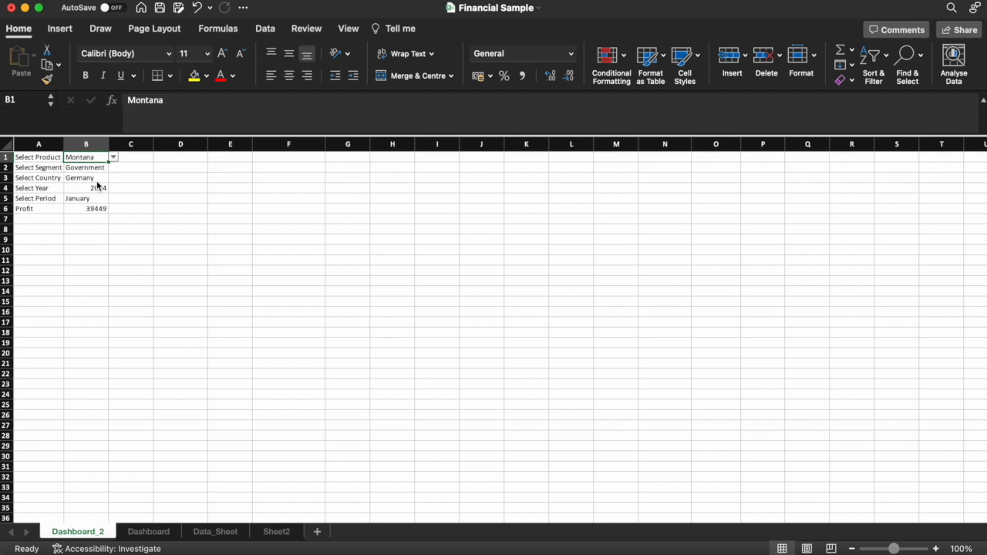
pyautogui.click(99, 168)
pyautogui.click(114, 167)
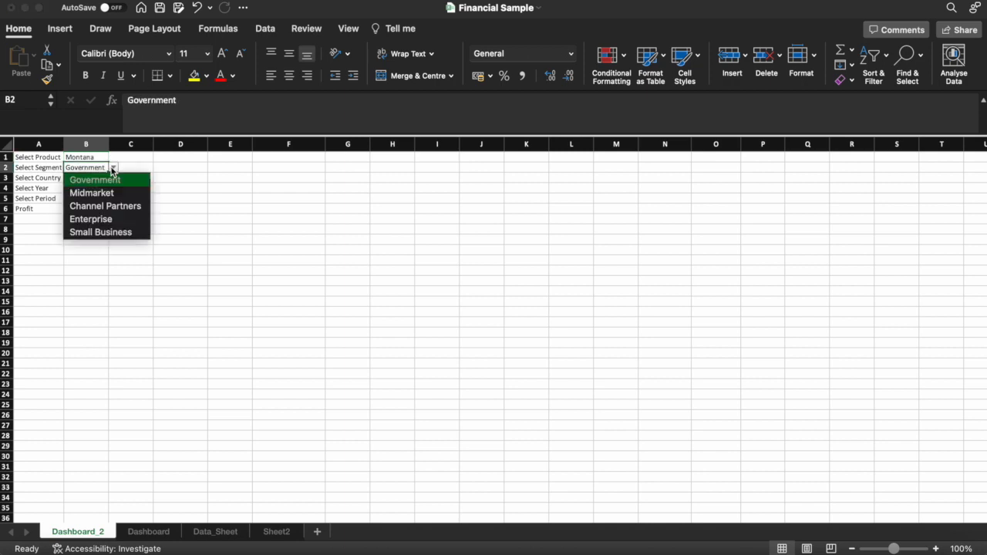
pyautogui.click(100, 192)
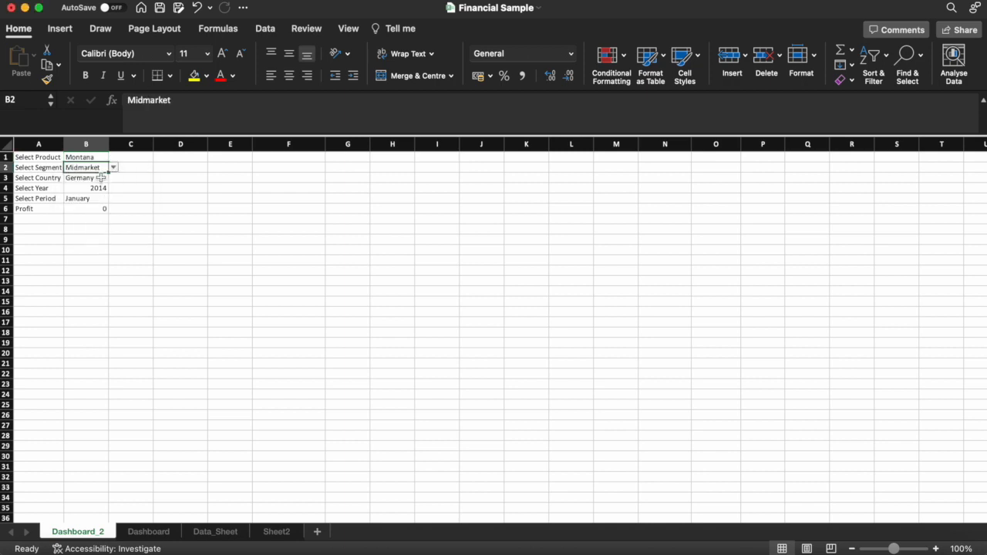
# Step: Set the country selection in B3 to Mexico and the period selection in B5 to March
pyautogui.click(101, 179)
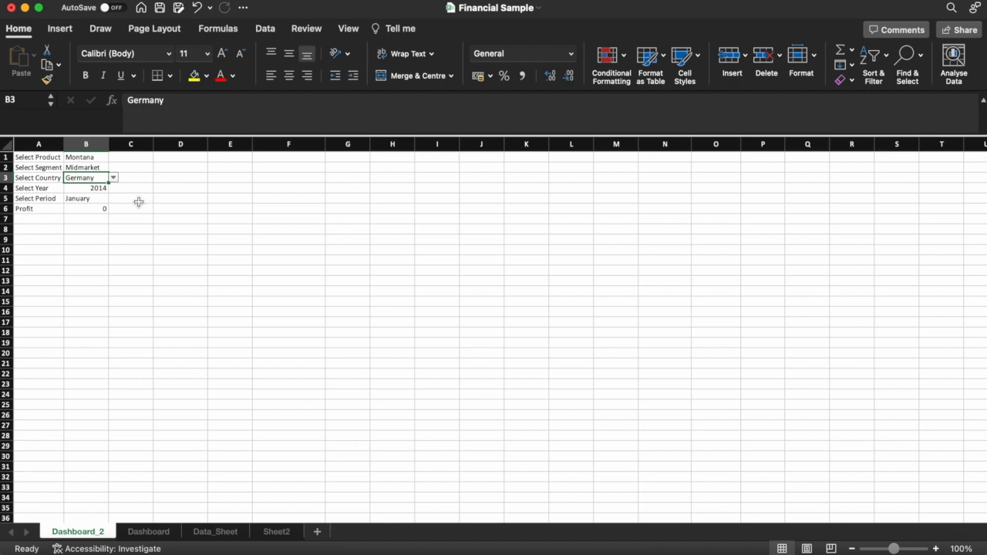
pyautogui.click(115, 179)
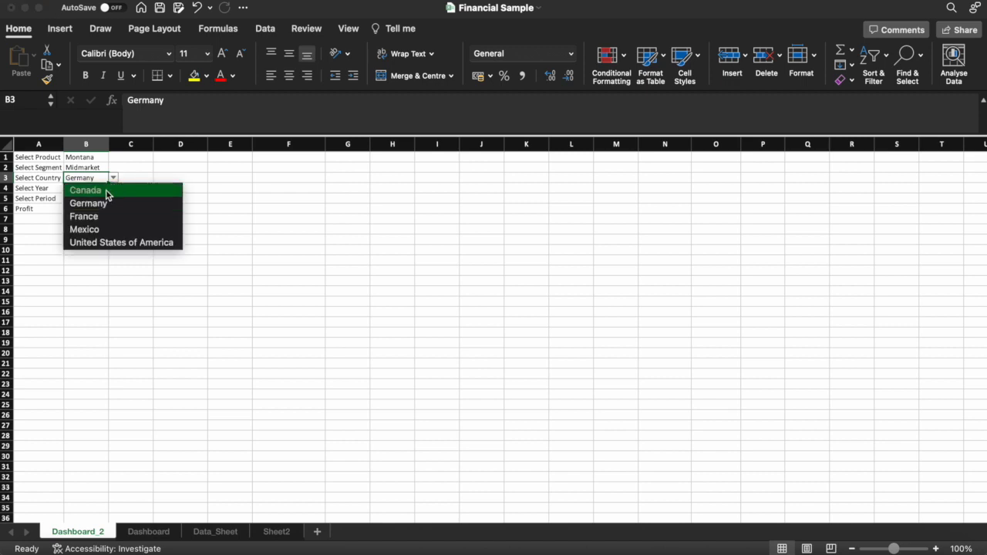
pyautogui.click(99, 228)
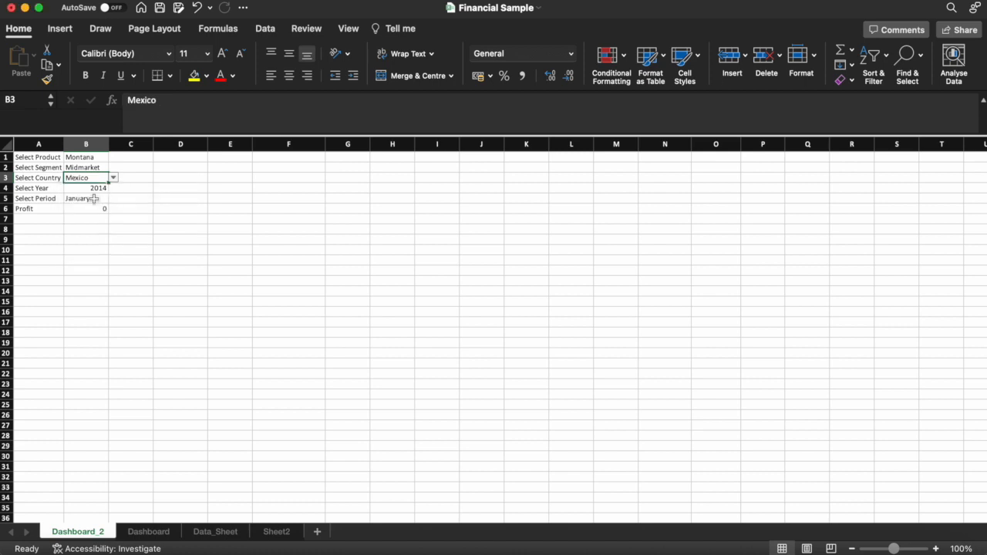
pyautogui.click(109, 198)
pyautogui.click(114, 199)
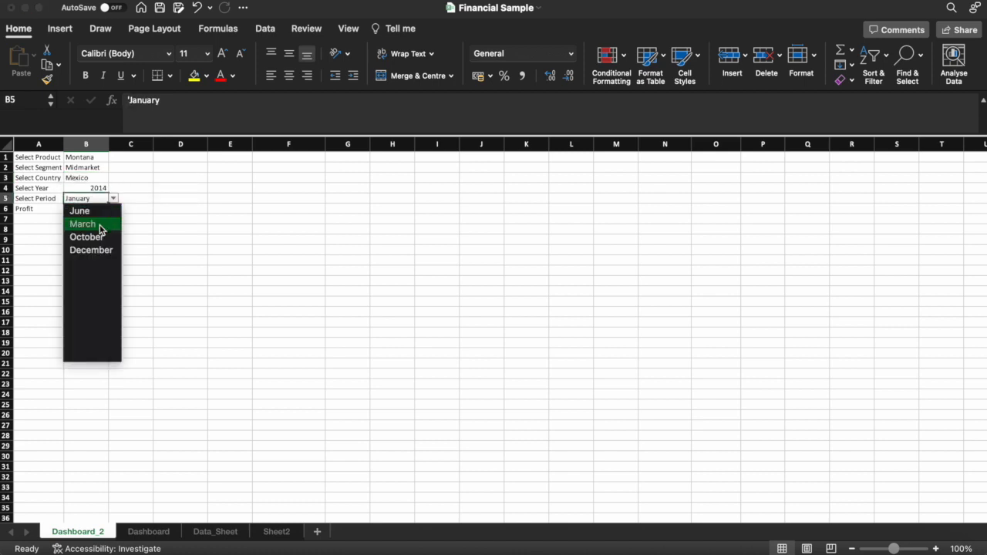
pyautogui.click(100, 225)
pyautogui.click(101, 222)
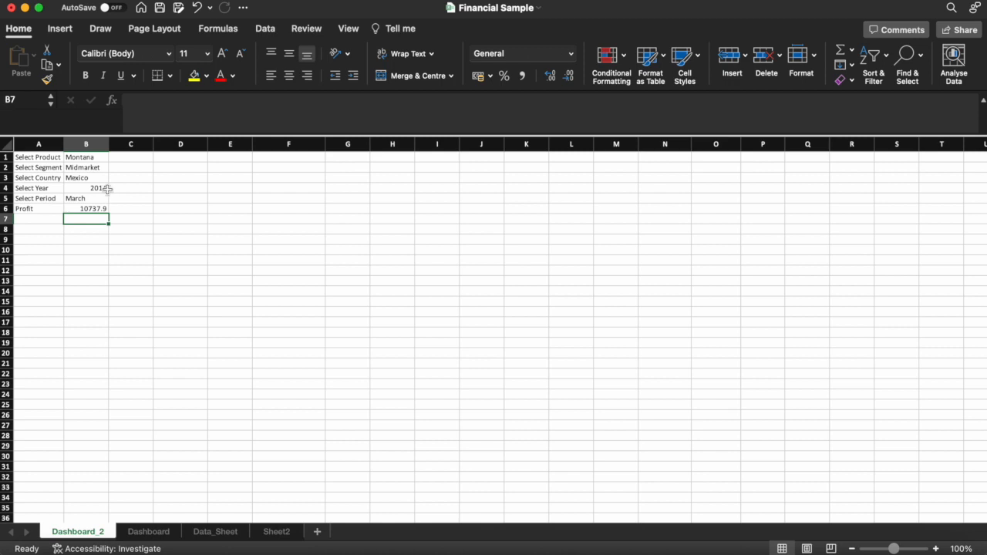
# Step: Review the array, include and if_empty arguments of the FILTER formula in B6 without changing it
pyautogui.click(99, 209)
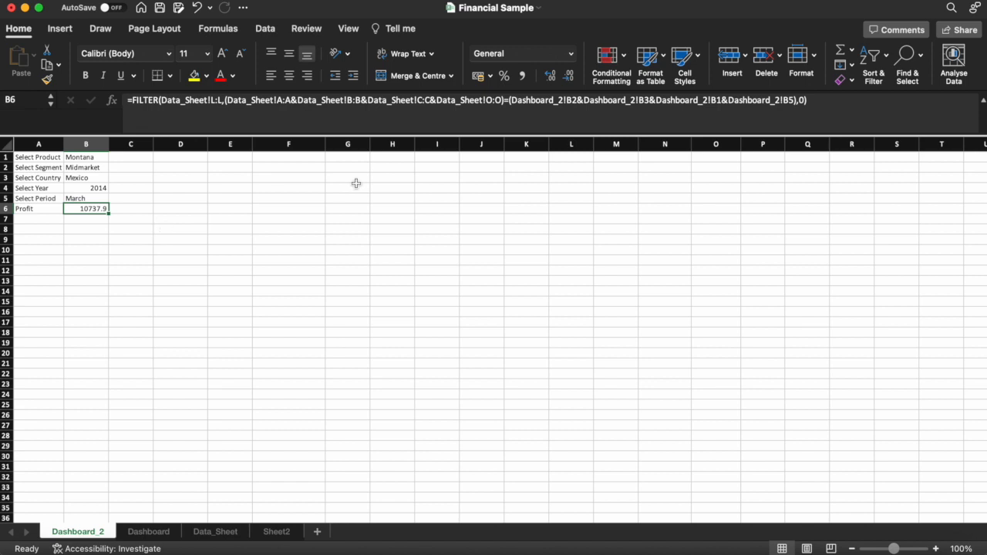
pyautogui.click(836, 105)
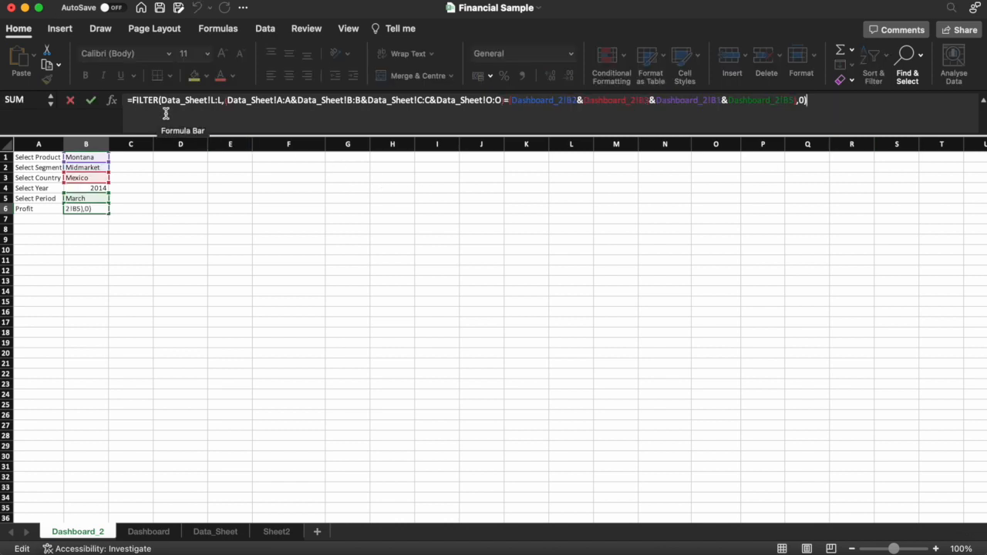
pyautogui.click(225, 103)
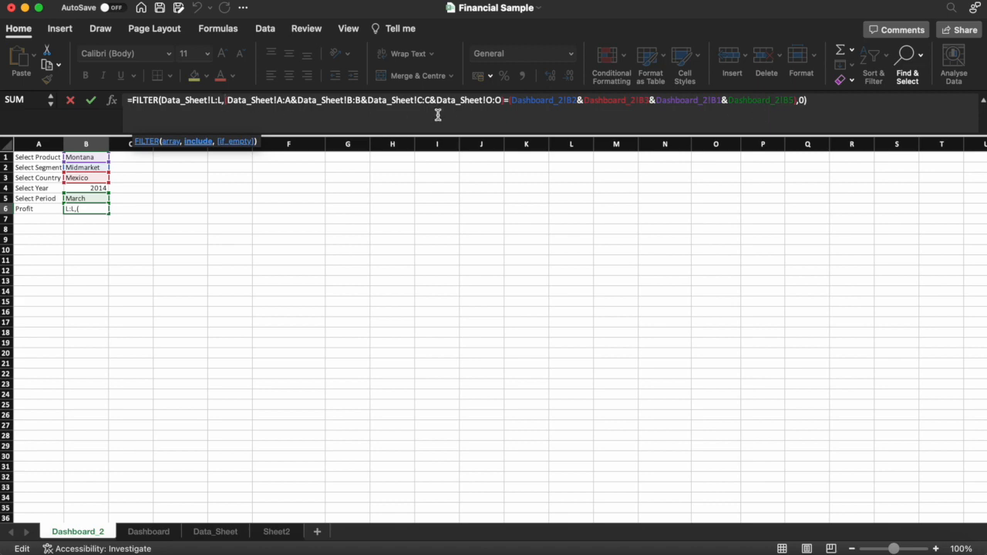
pyautogui.click(851, 100)
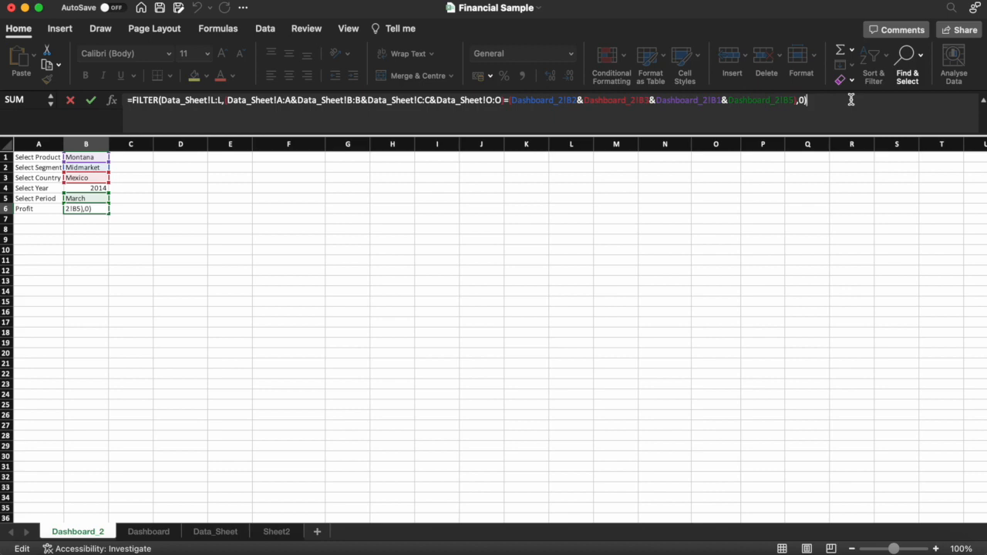
pyautogui.press('Return')
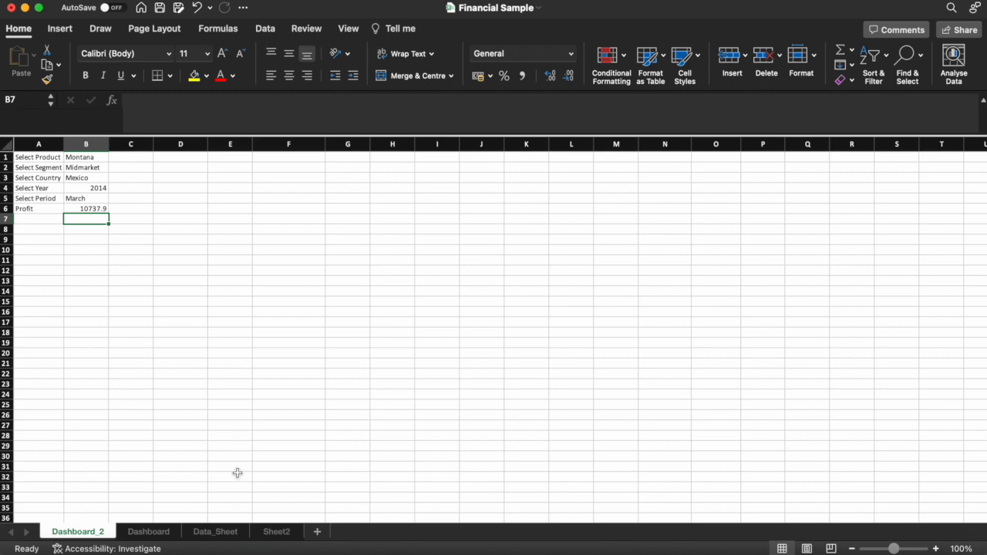
# Step: Examine the source records in Data_Sheet alongside the selections on Dashboard_2
pyautogui.click(219, 532)
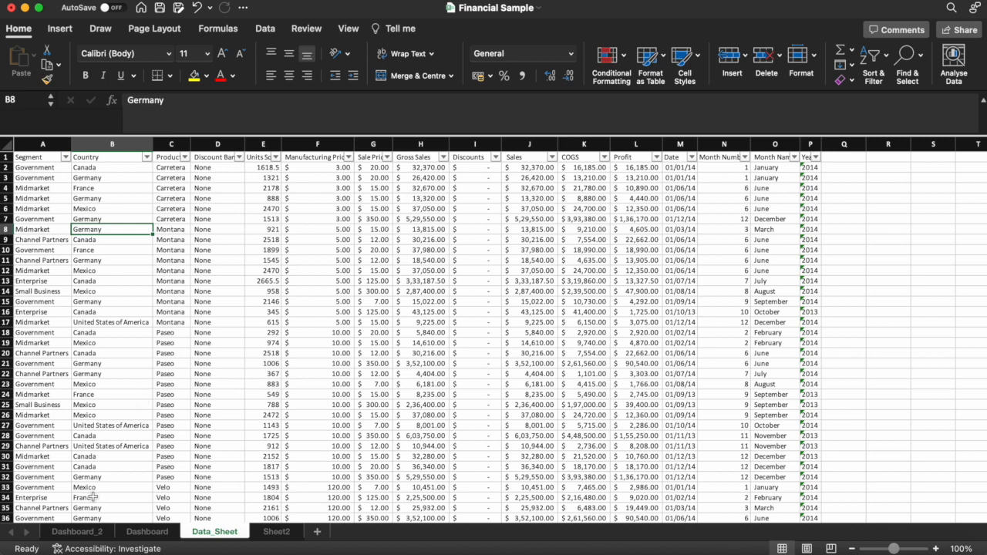
pyautogui.click(80, 531)
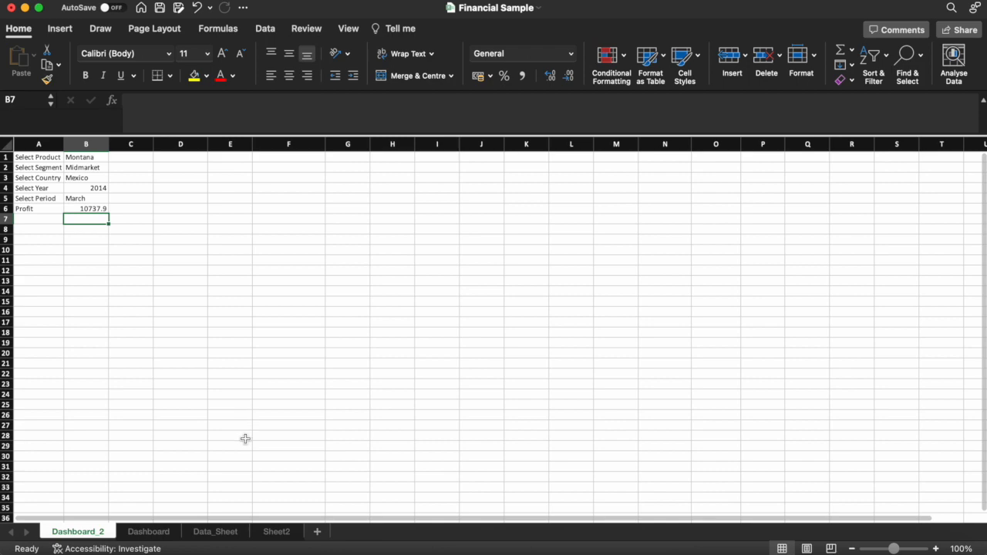
pyautogui.click(214, 531)
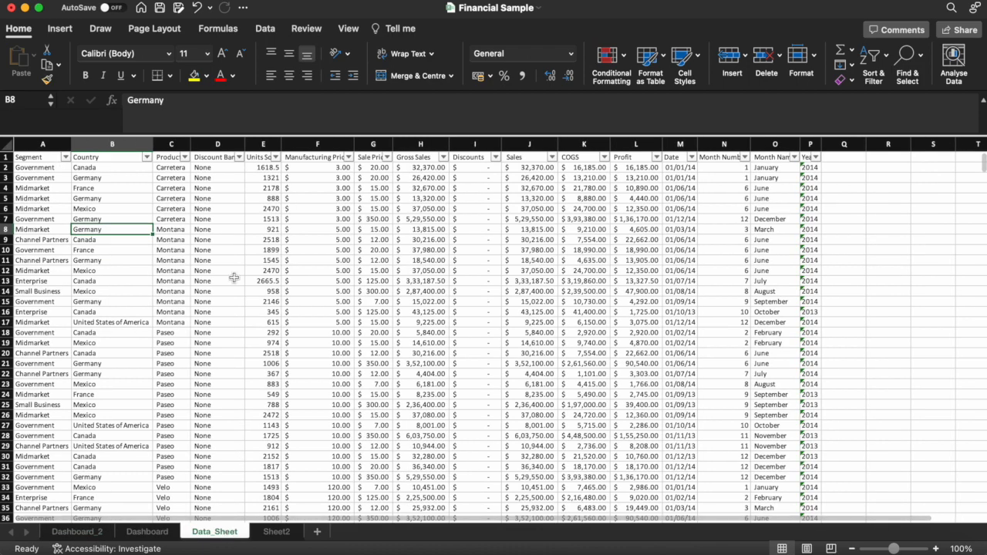